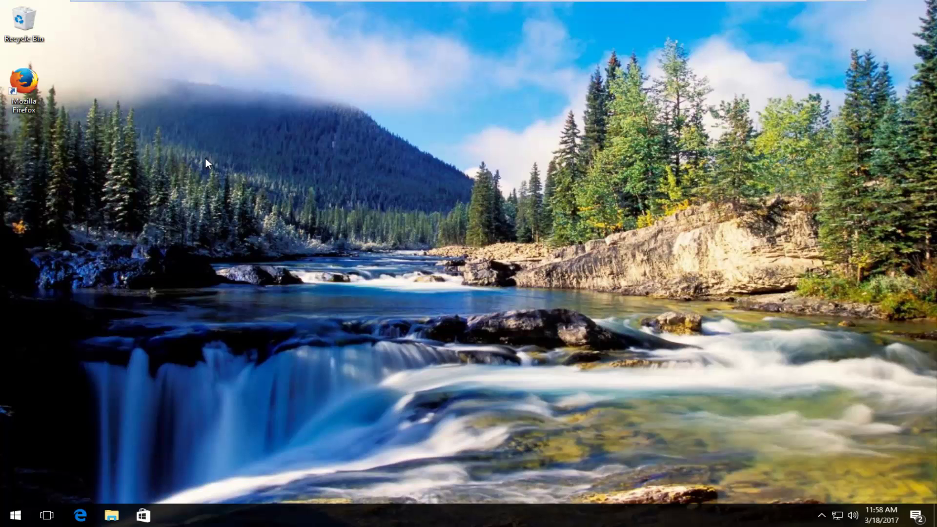
Search 'system' from Start and reach the About your PC settings page.
left_click(13, 515)
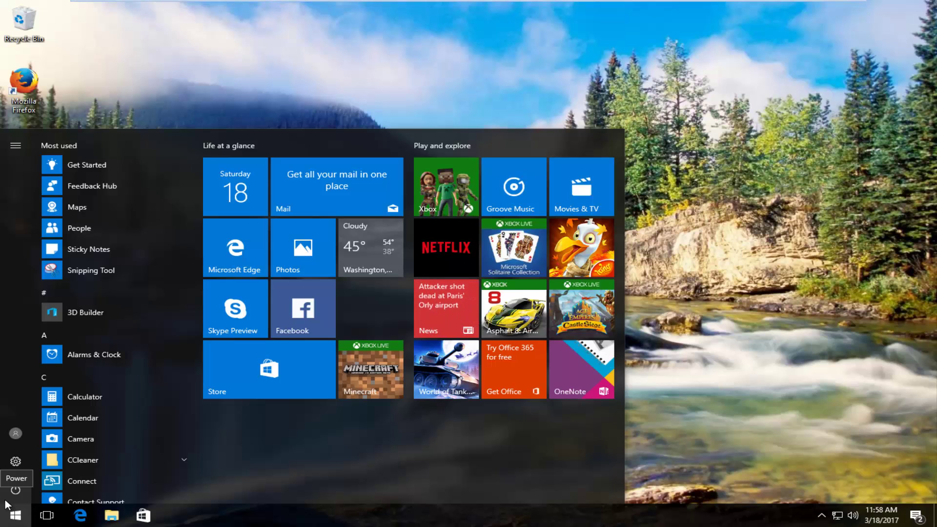
type("system")
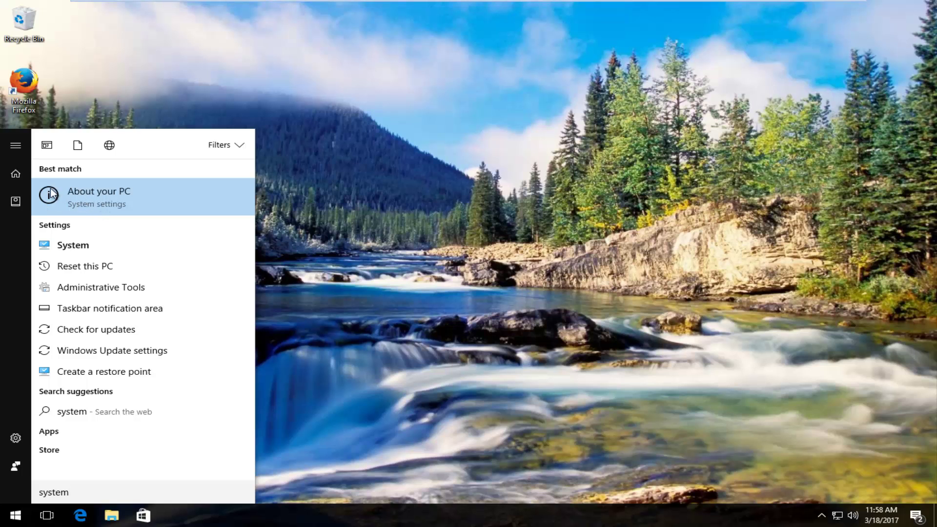
left_click(105, 203)
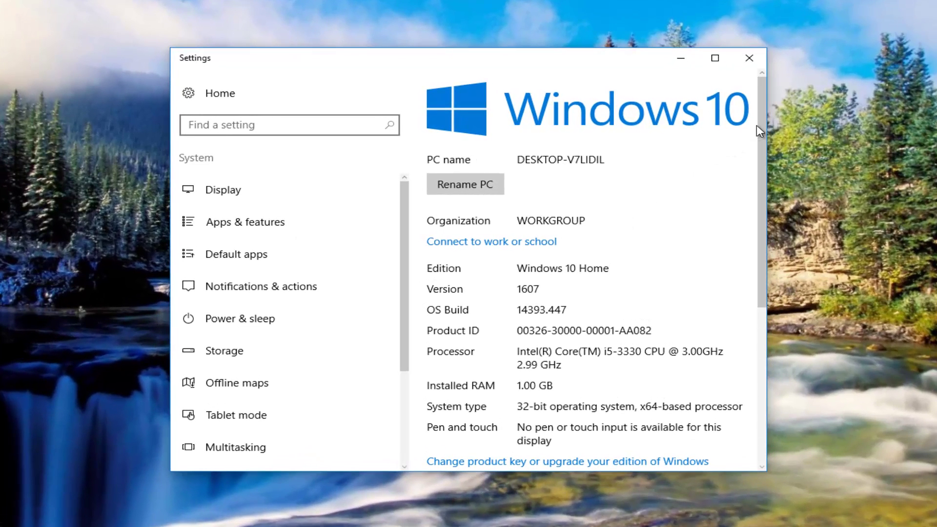
left_click_drag(757, 132, 745, 314)
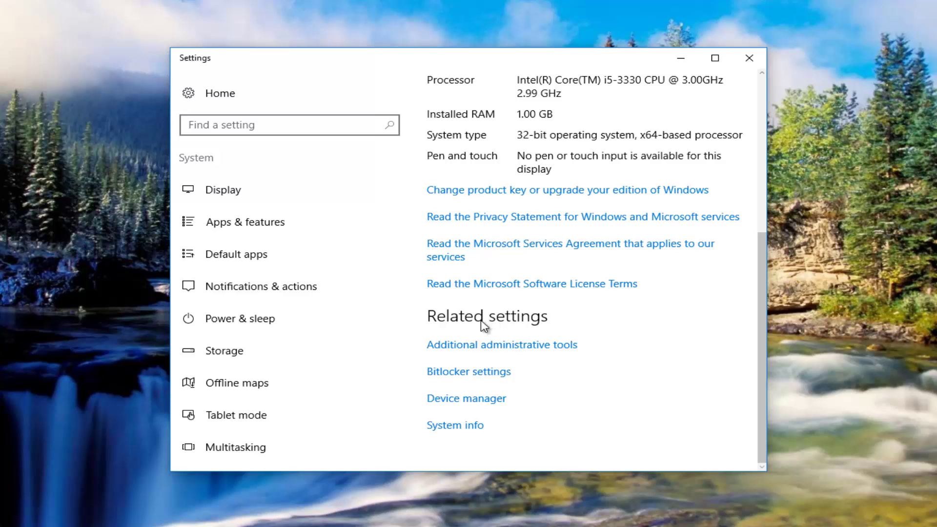
left_click_drag(759, 293, 744, 79)
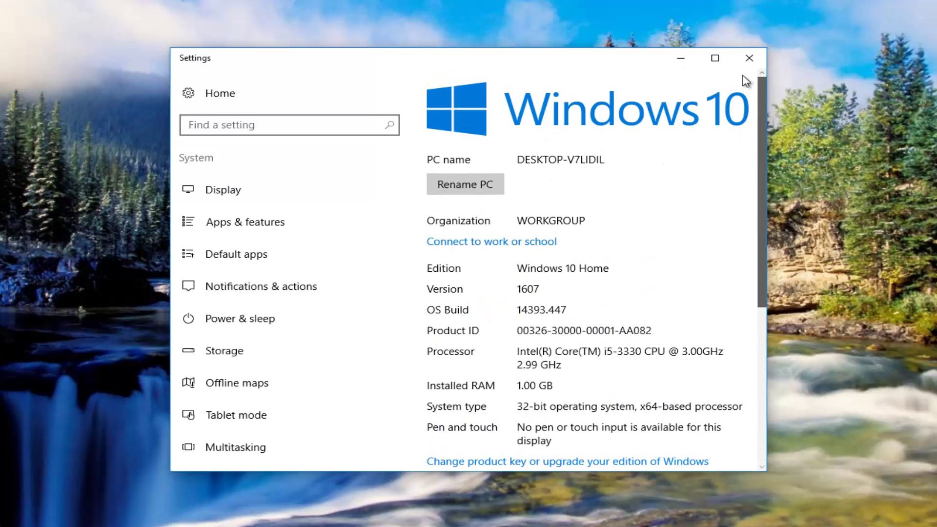
left_click_drag(762, 115, 762, 295)
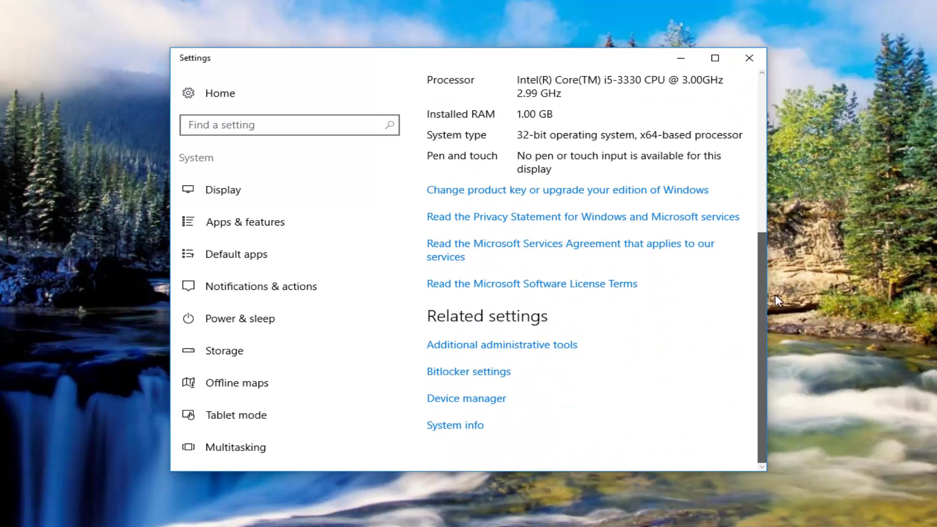
Bring up the Control Panel System info window and minimize Settings.
left_click(465, 427)
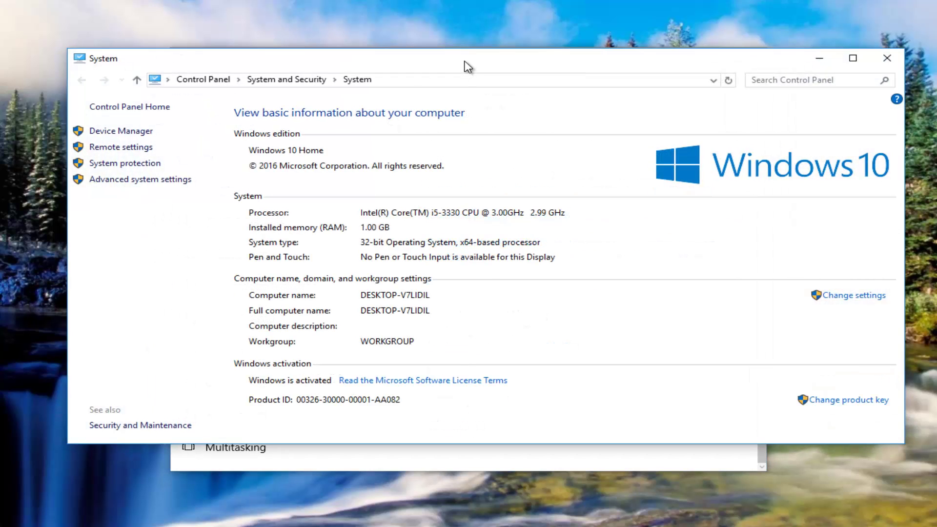
left_click(678, 59)
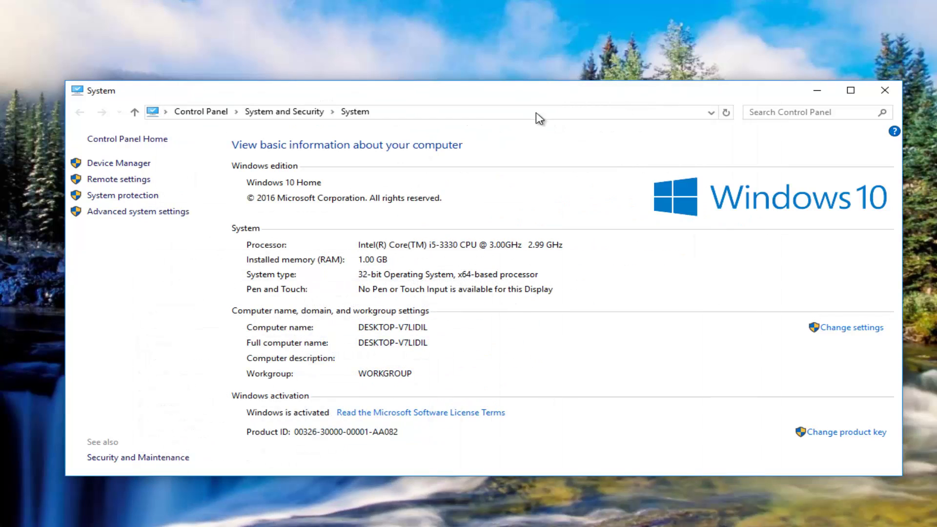
left_click_drag(501, 98, 489, 62)
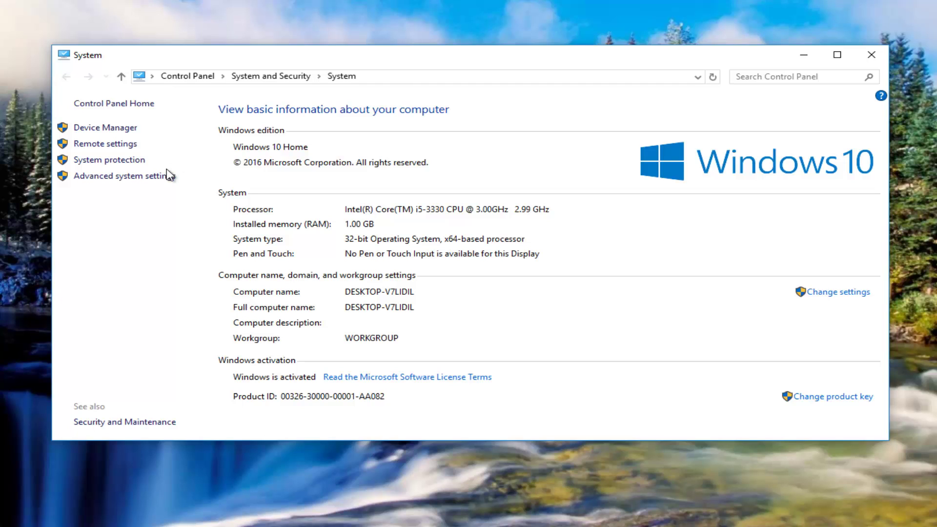
Reach Advanced system settings and show the System Properties Hardware page.
left_click(117, 176)
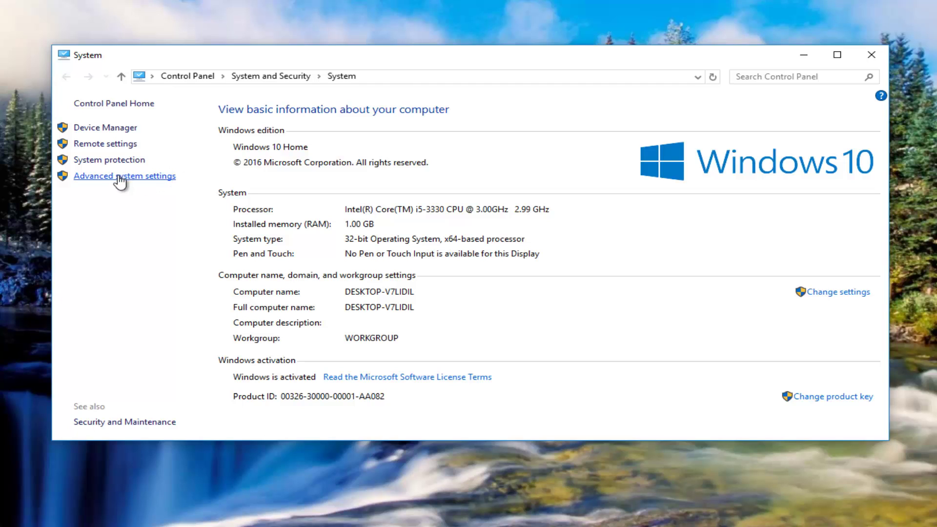
left_click_drag(151, 133, 352, 96)
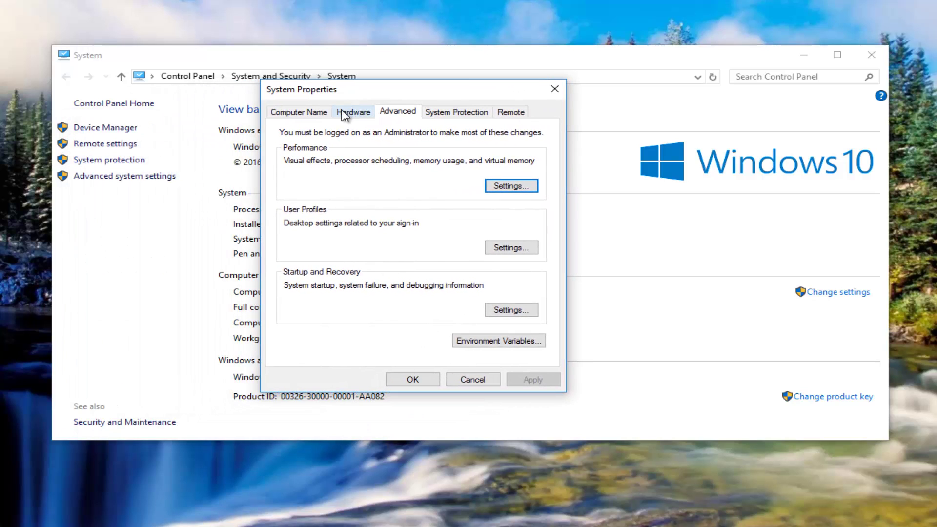
left_click(363, 118)
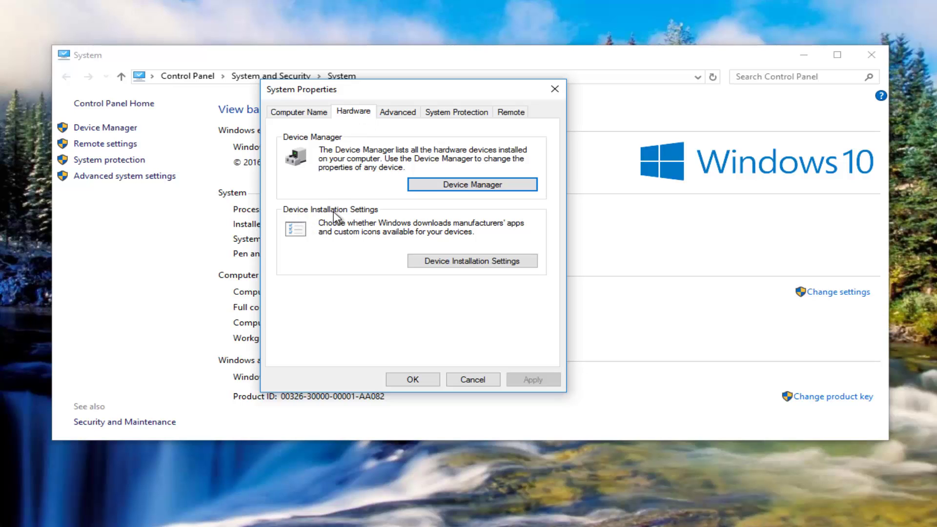
Set Device Installation Settings to No, then close the dialog, System Properties and System window.
left_click(459, 264)
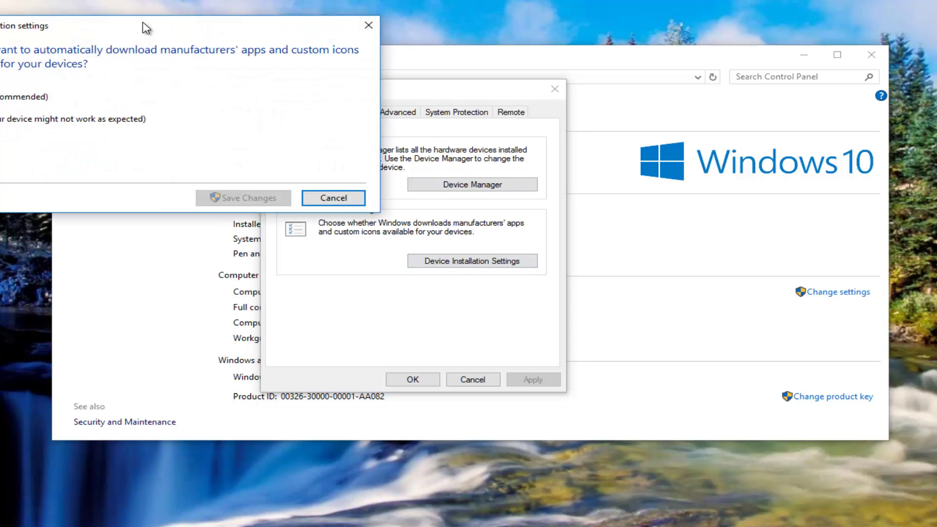
mouse_move(142, 25)
left_mouse_down()
mouse_move(366, 45)
mouse_move(395, 104)
left_mouse_up()
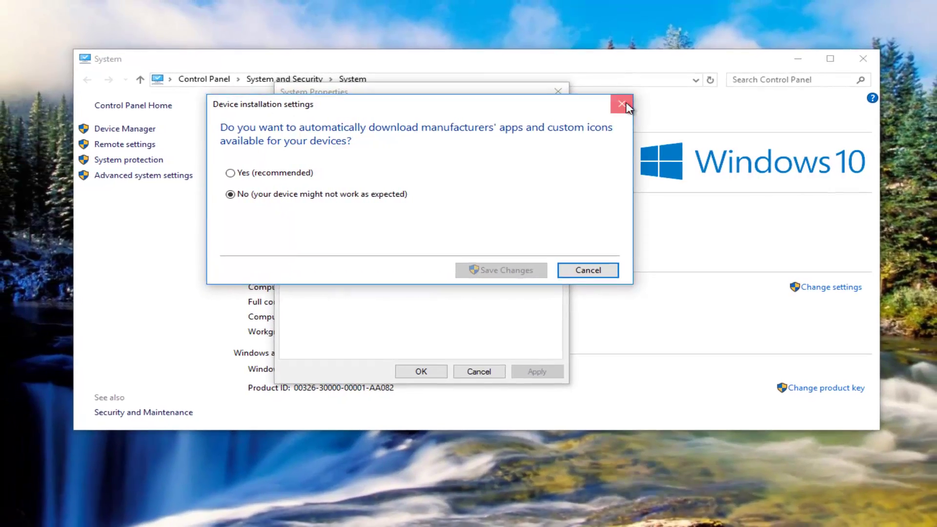
left_click(623, 105)
left_click(561, 93)
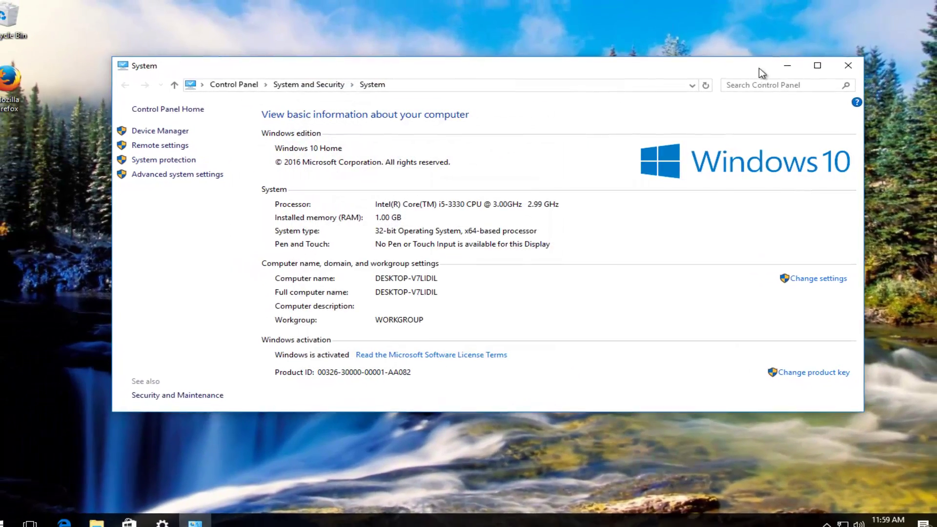
left_click(841, 68)
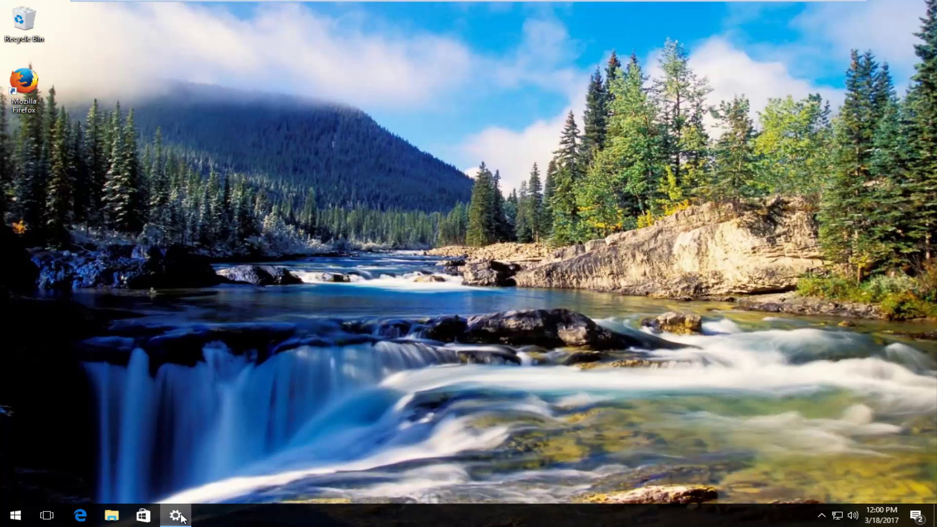
Close the minimized Settings window and launch Device Manager from Start search.
left_click_drag(169, 485, 168, 480)
left_click(167, 484)
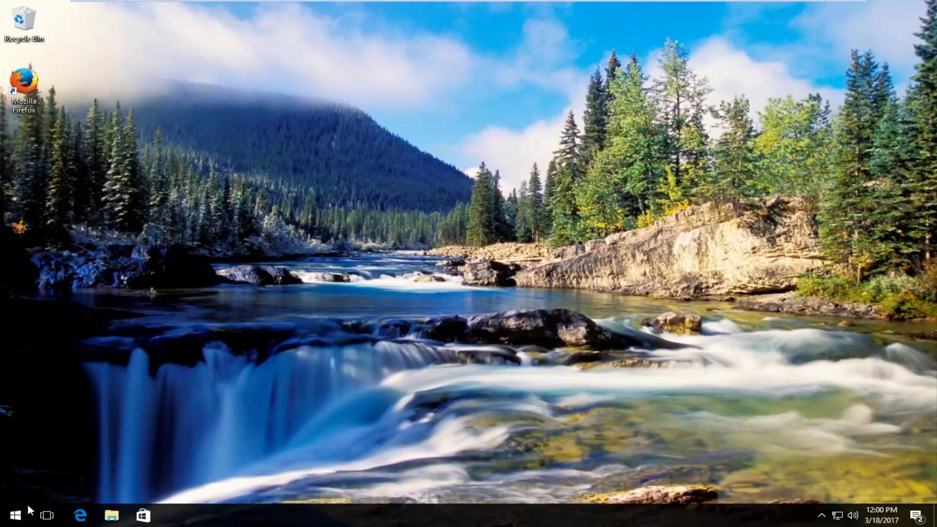
left_click(14, 515)
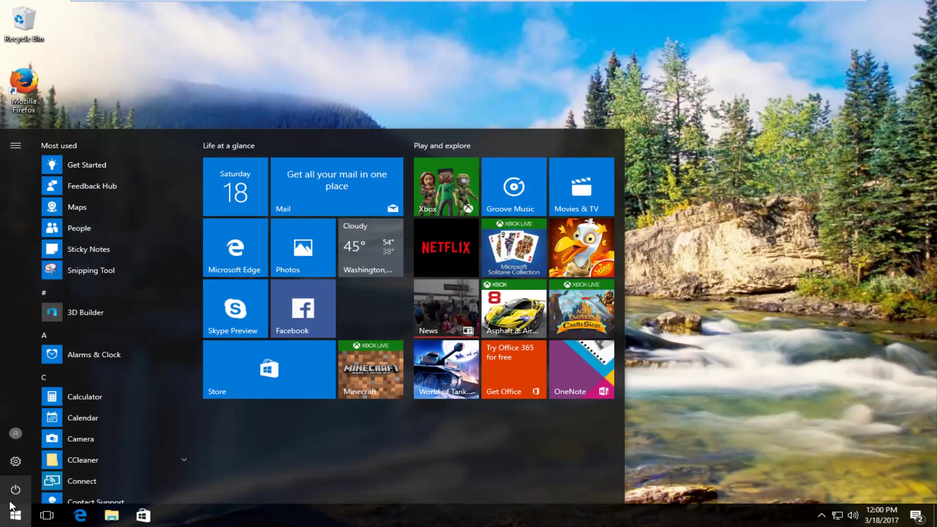
type("device mana")
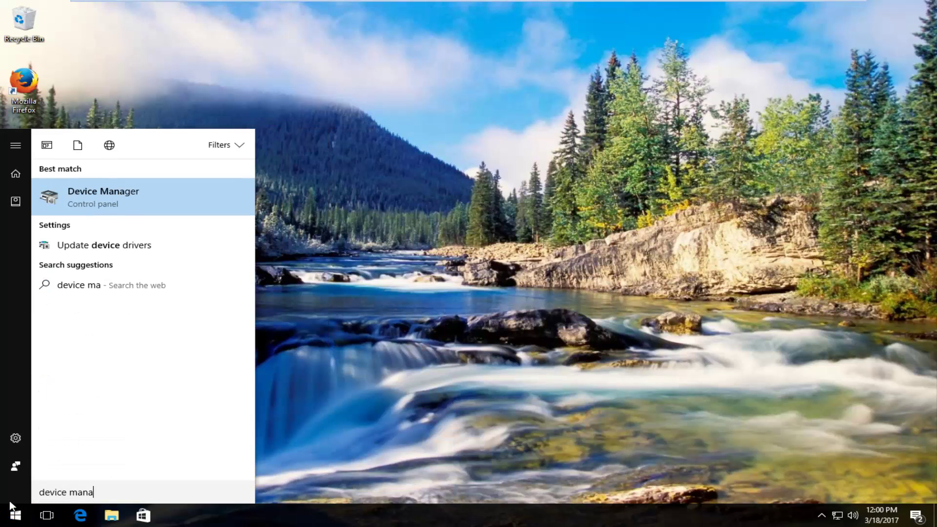
type("ger")
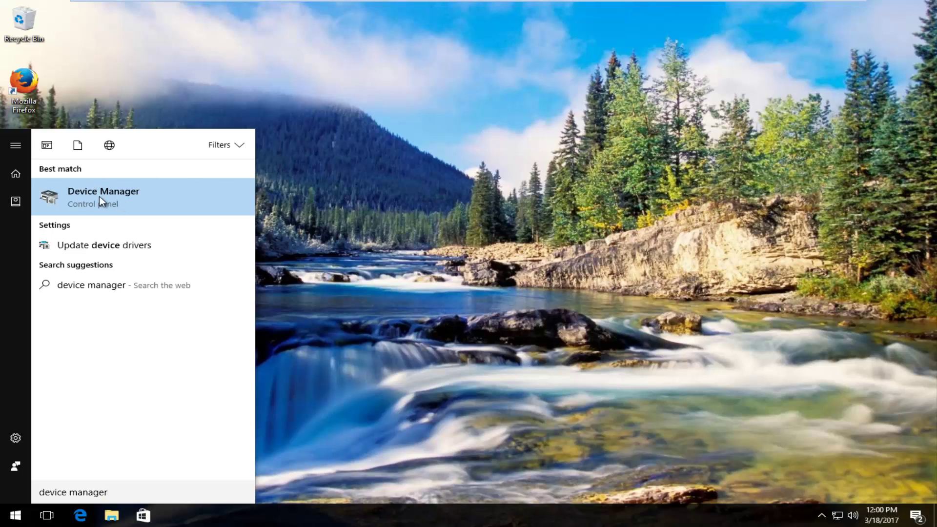
left_click(99, 197)
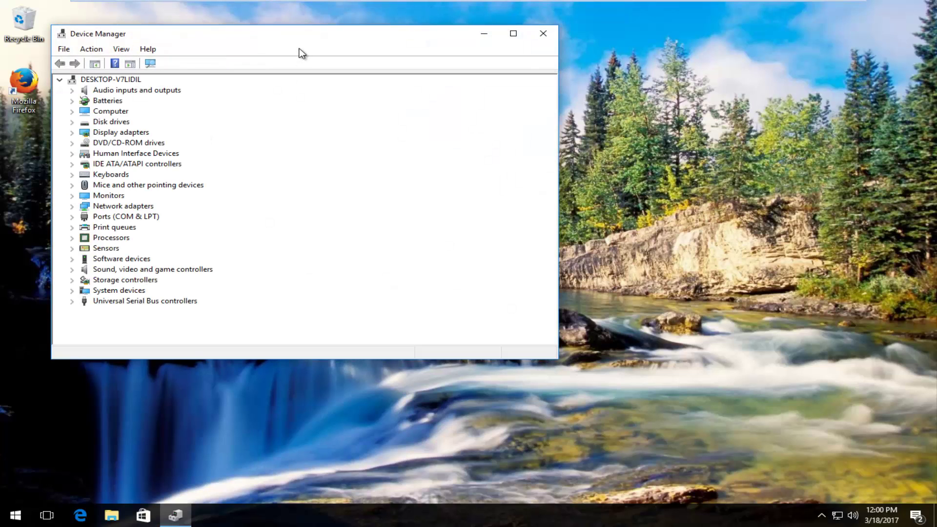
Expand Sound, video and game controllers and select the High Definition Audio Device.
left_click_drag(299, 53, 479, 67)
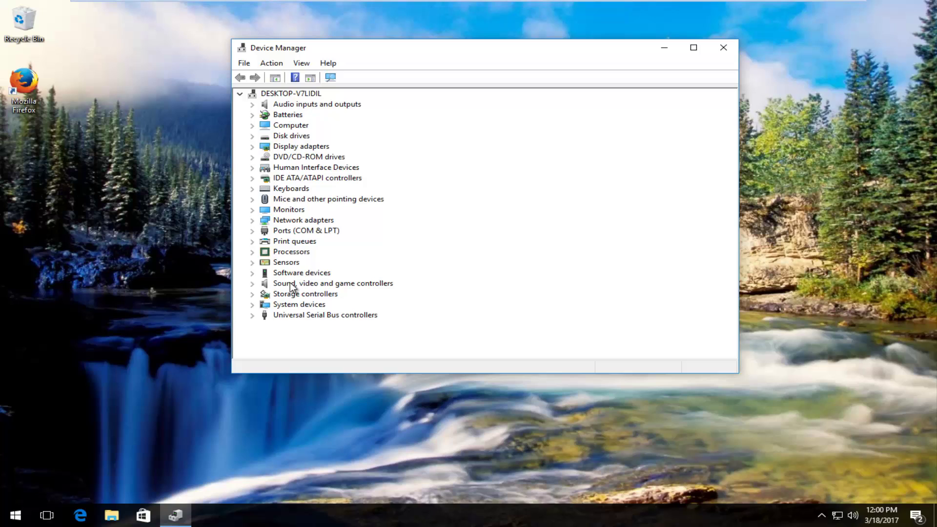
left_click(252, 284)
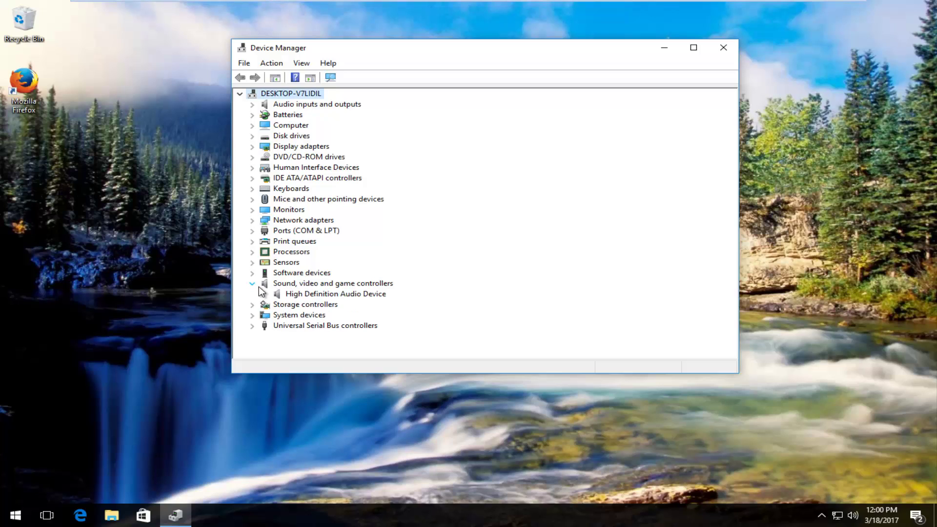
left_click(288, 294)
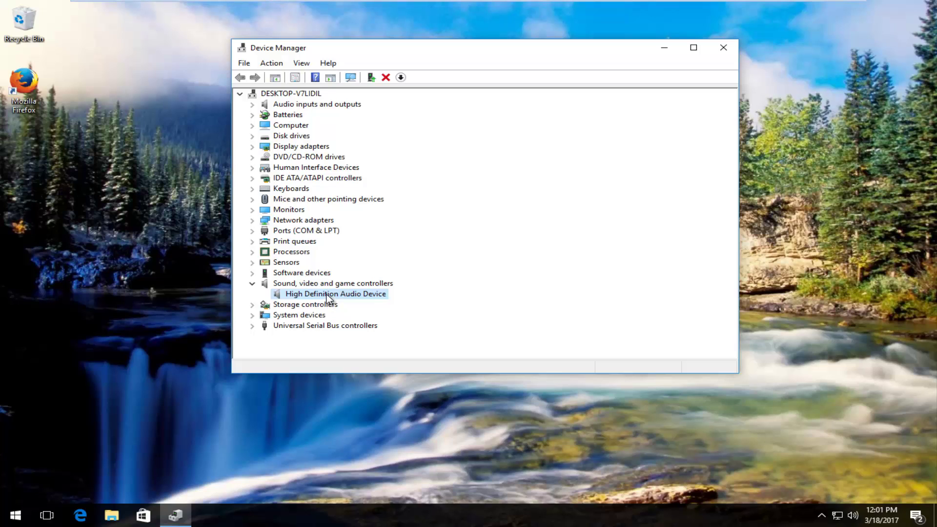
Run an automatic Update Driver Software search for the High Definition Audio Device and dismiss the result.
right_click(326, 295)
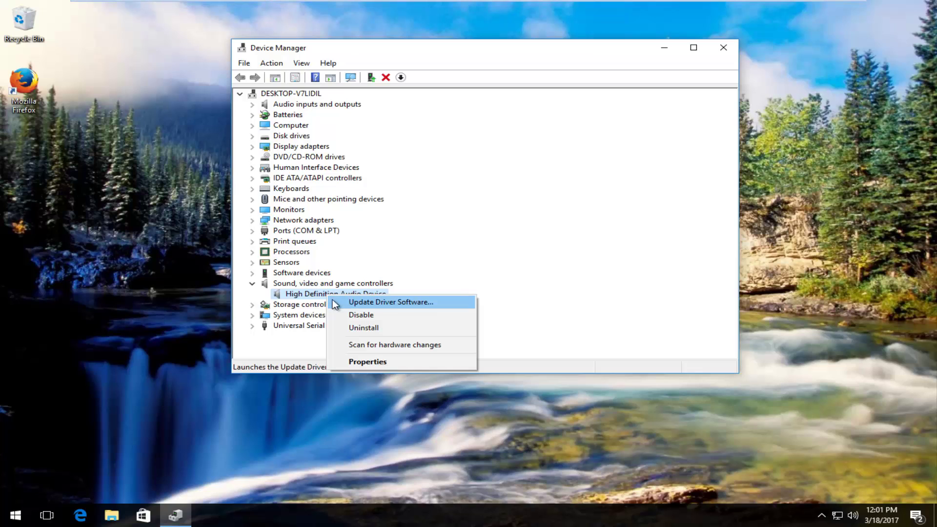
left_click(386, 302)
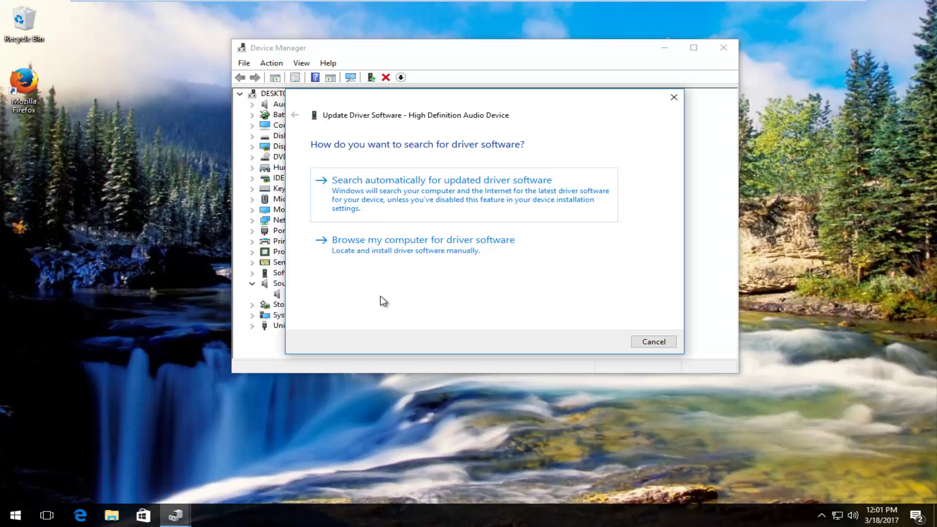
left_click(398, 197)
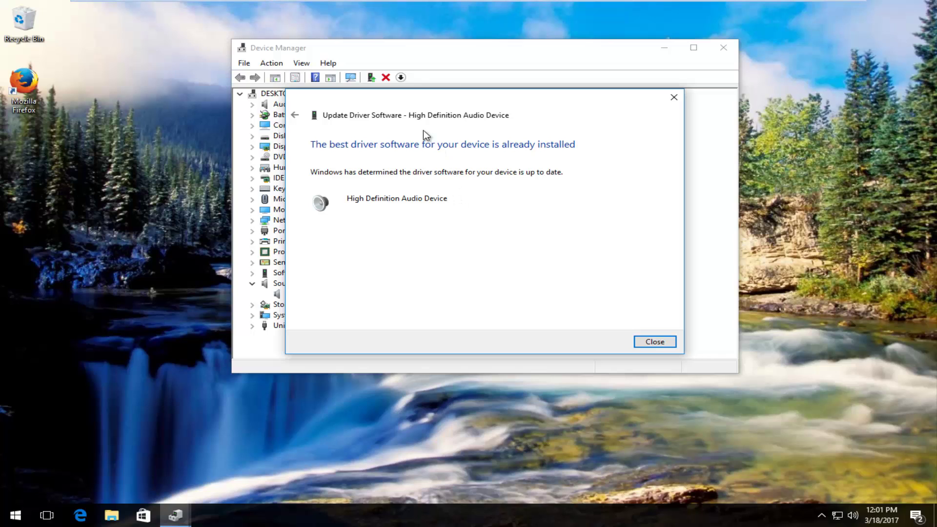
left_click(653, 346)
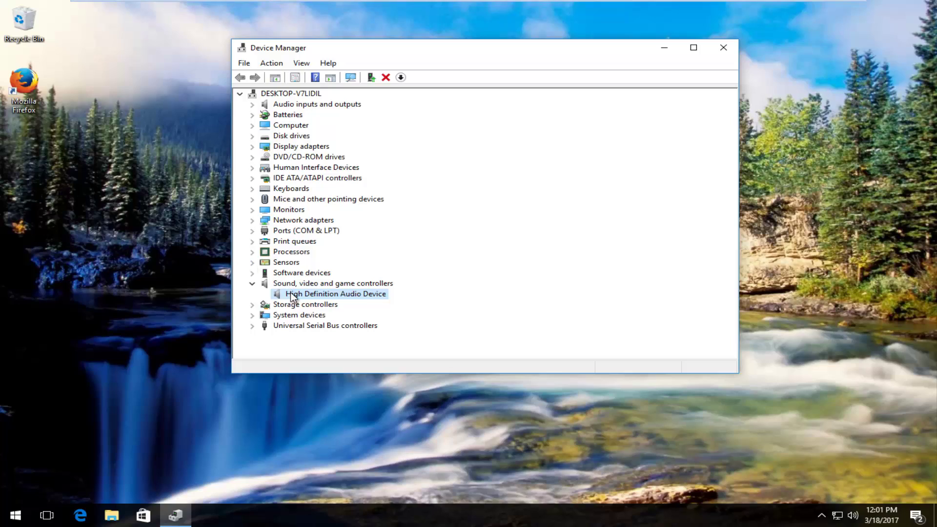
right_click(296, 294)
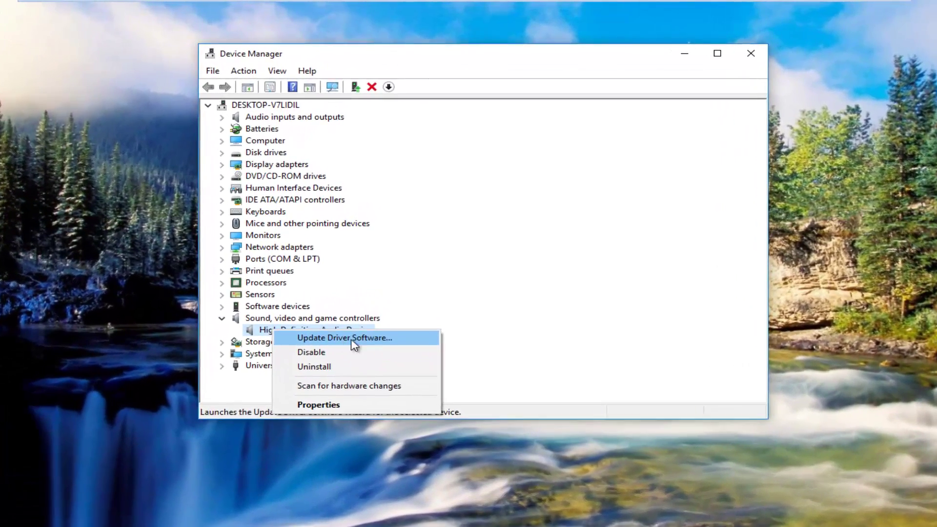
left_click(353, 344)
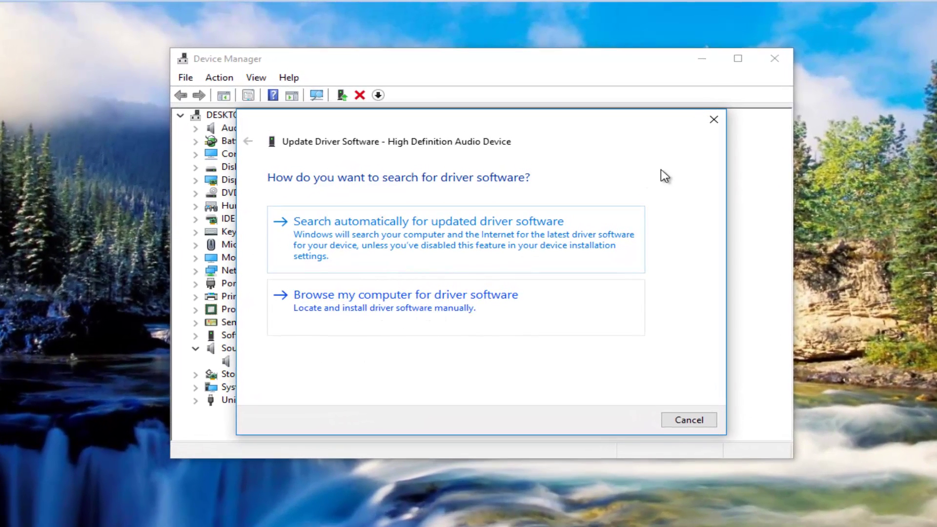
left_click(712, 119)
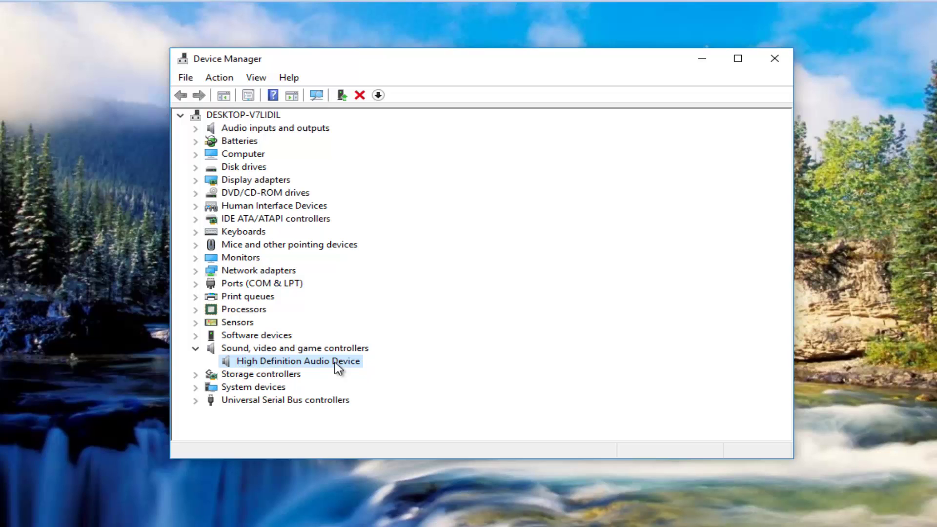
right_click(311, 367)
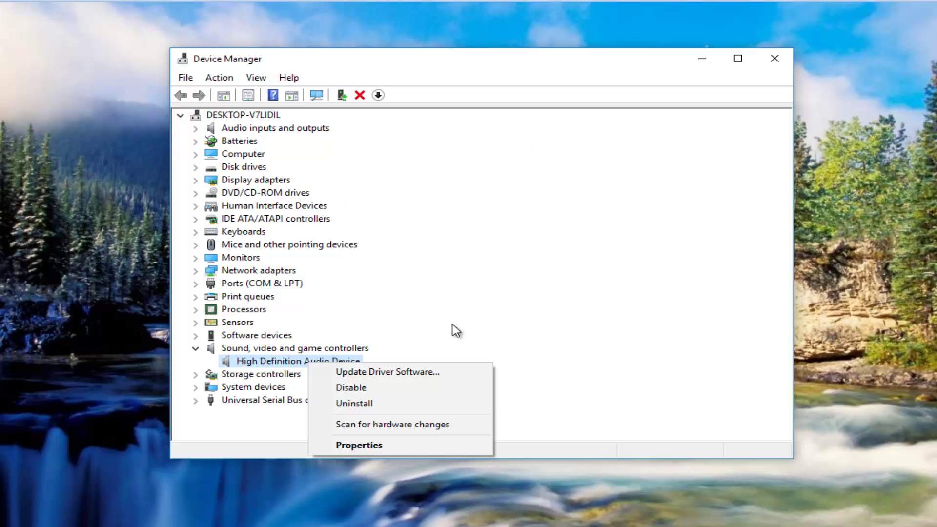
left_click(363, 446)
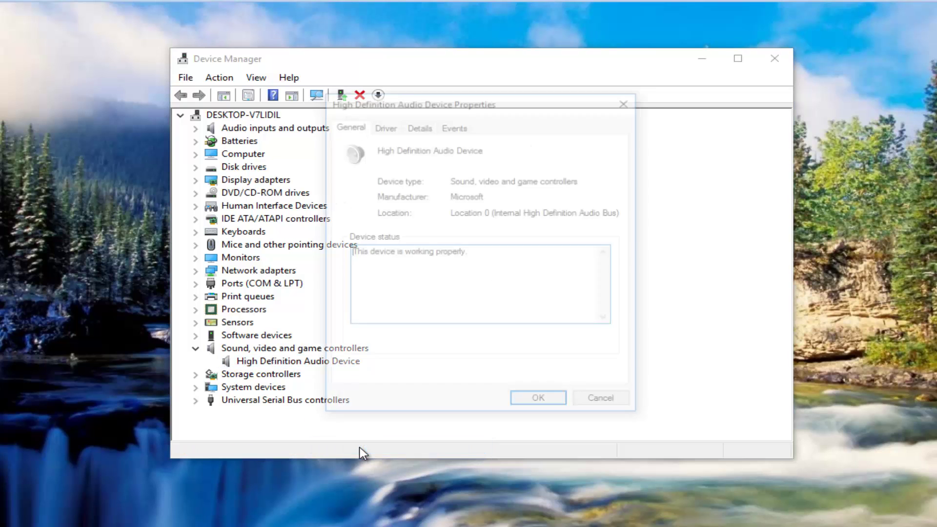
left_click(383, 127)
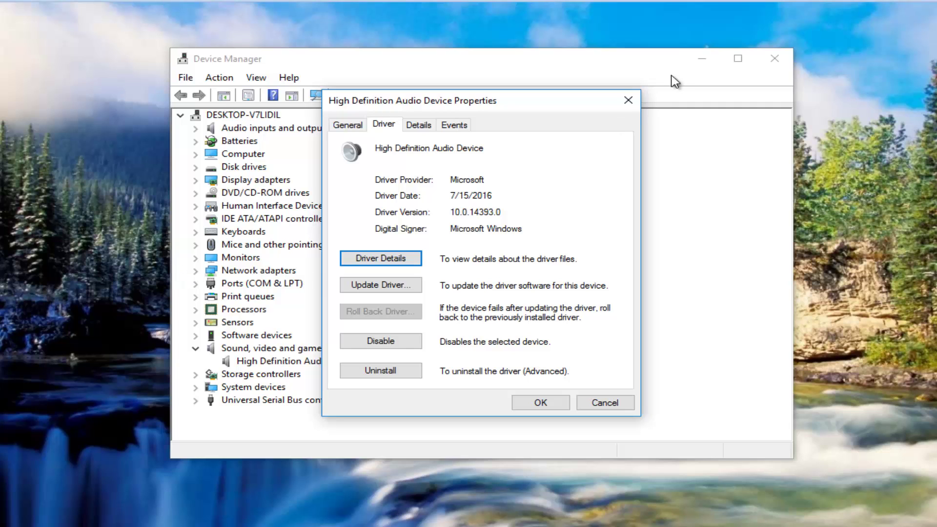
left_click(626, 103)
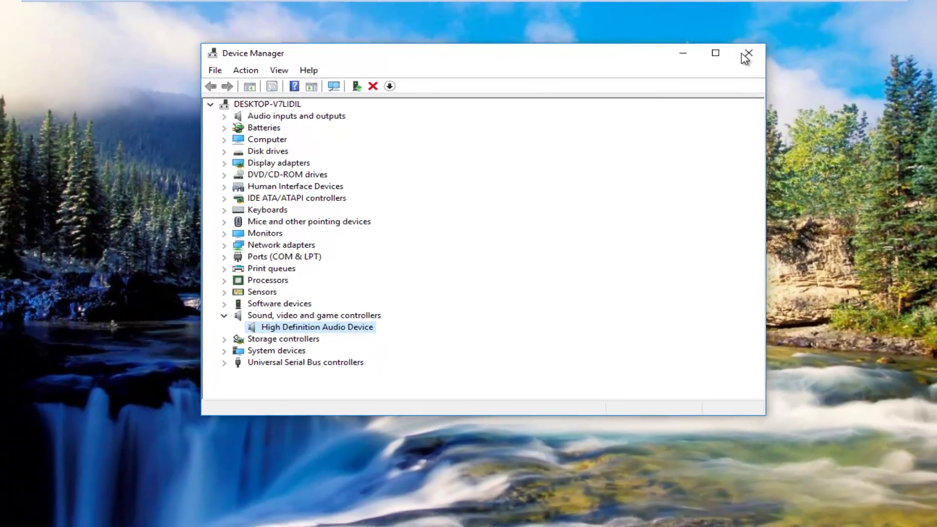
Close Device Manager, leaving the empty desktop.
left_click(775, 59)
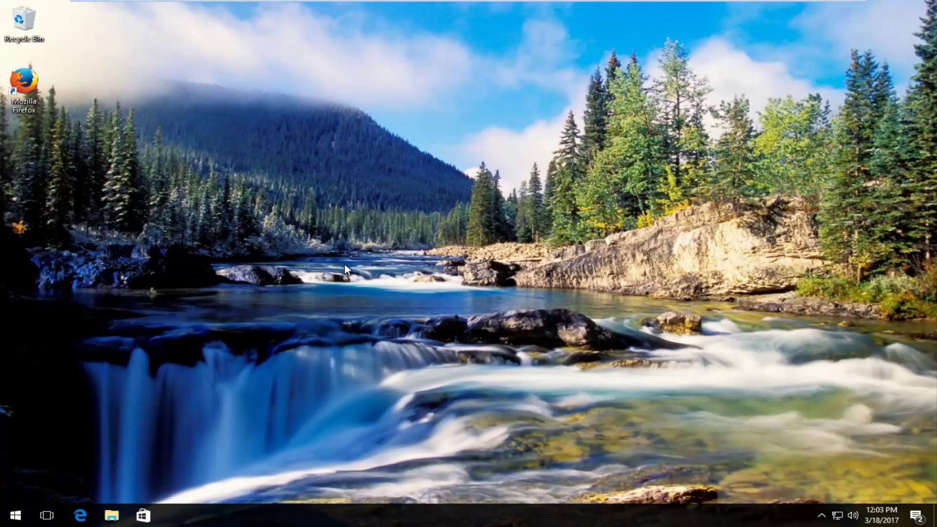